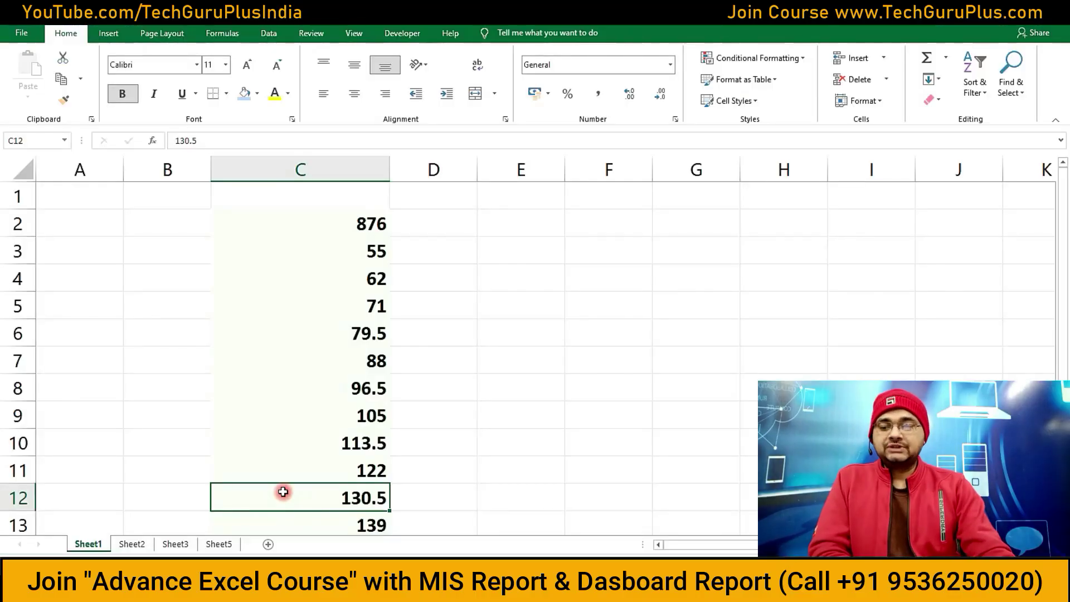
Step: Select the number blocks on Sheet1 (C2:C7) and Sheet2 (column E) to review them
click(205, 459)
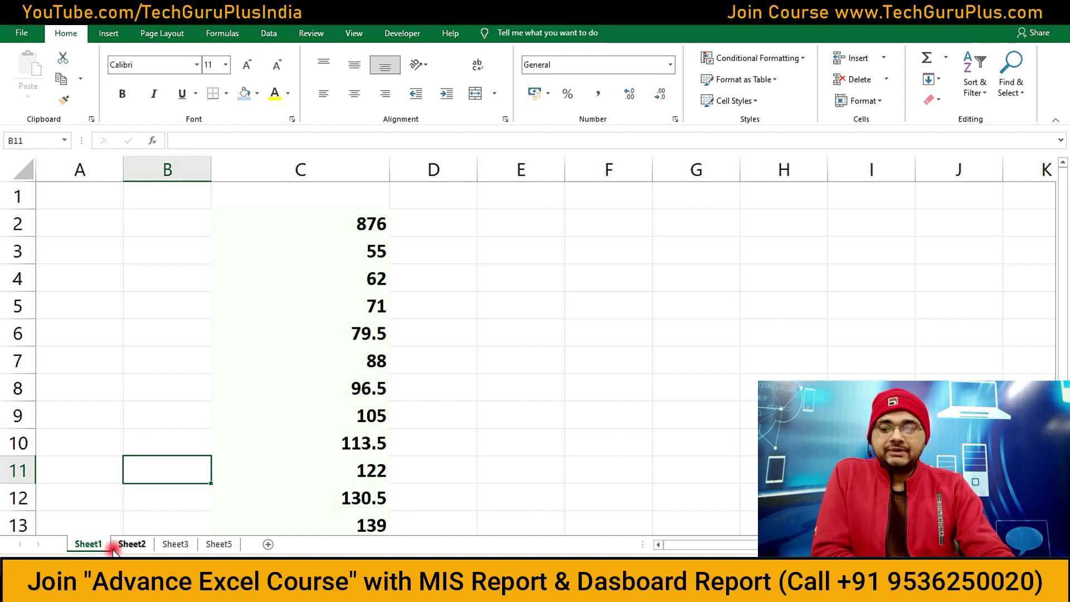
drag(368, 223, 356, 358)
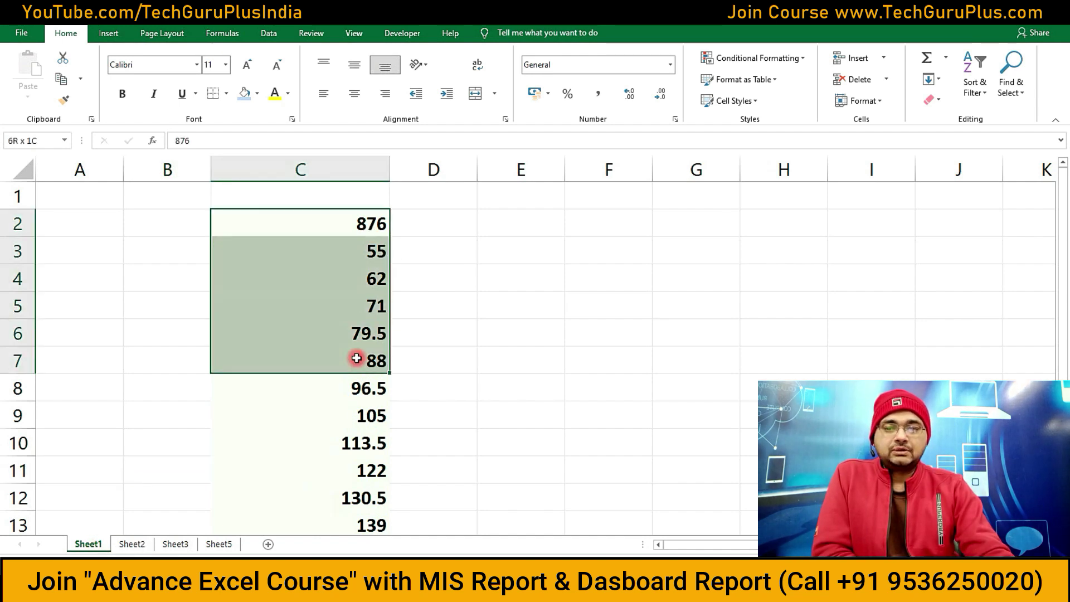
click(131, 543)
drag(273, 226, 329, 404)
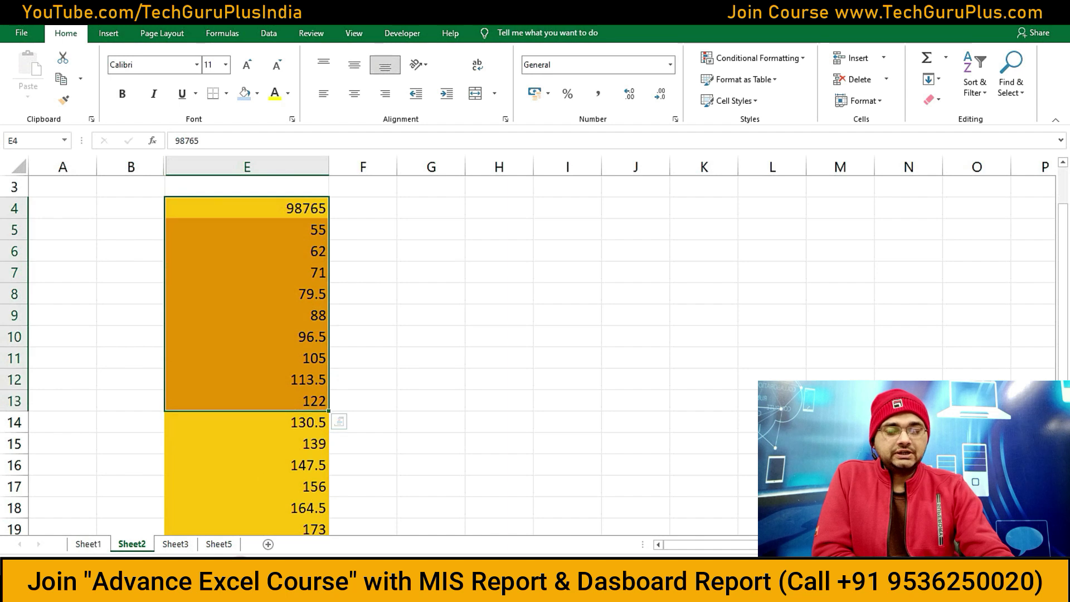
Step: Inspect Sheet3's column D values, including D6 (79.5), then switch to the blank Sheet5
click(175, 544)
click(319, 255)
drag(319, 256, 284, 429)
click(296, 440)
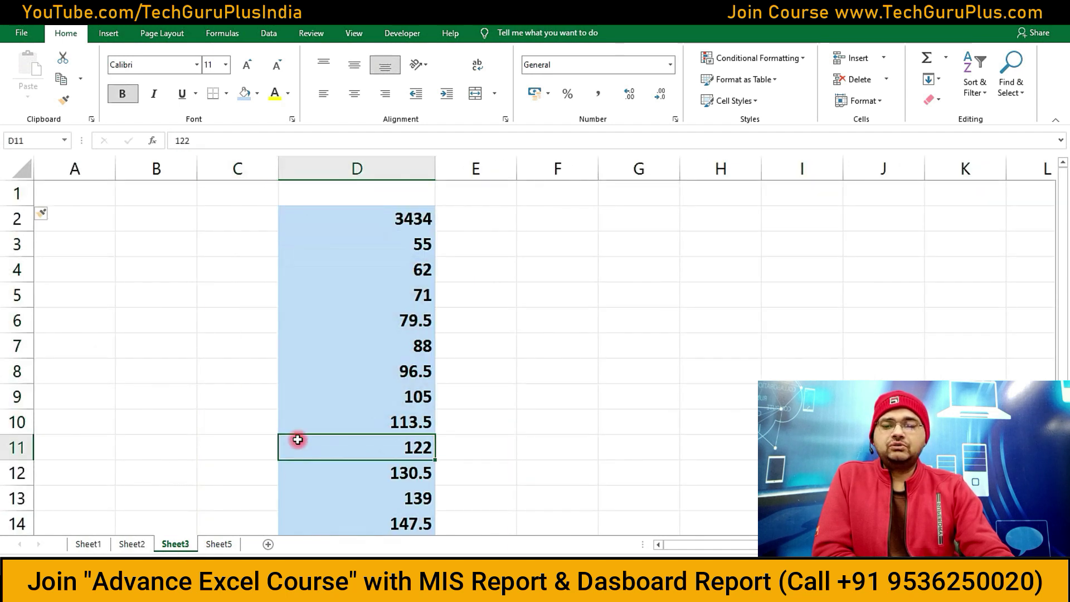
click(396, 313)
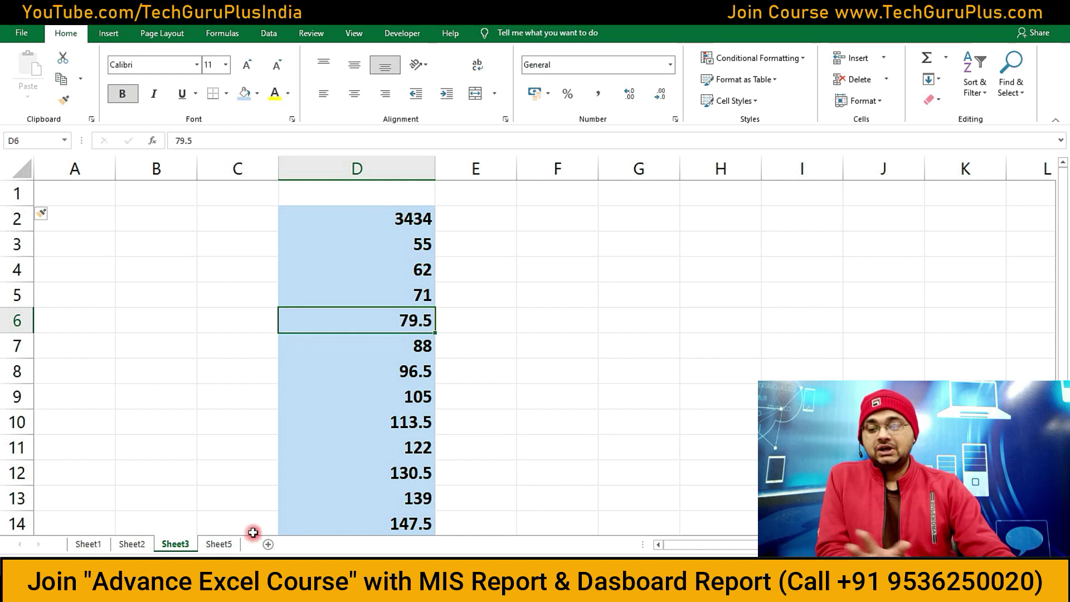
click(225, 543)
Step: Select cell B4 on Sheet5, glance back at Sheet2 and Sheet3, and return to Sheet5
click(195, 284)
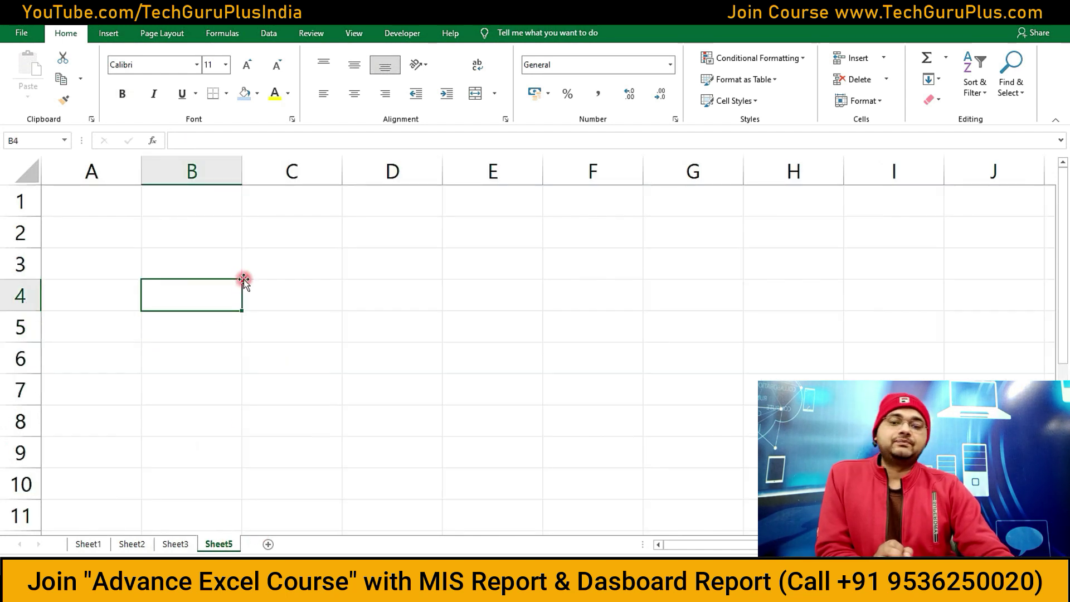
click(132, 543)
click(174, 543)
click(211, 545)
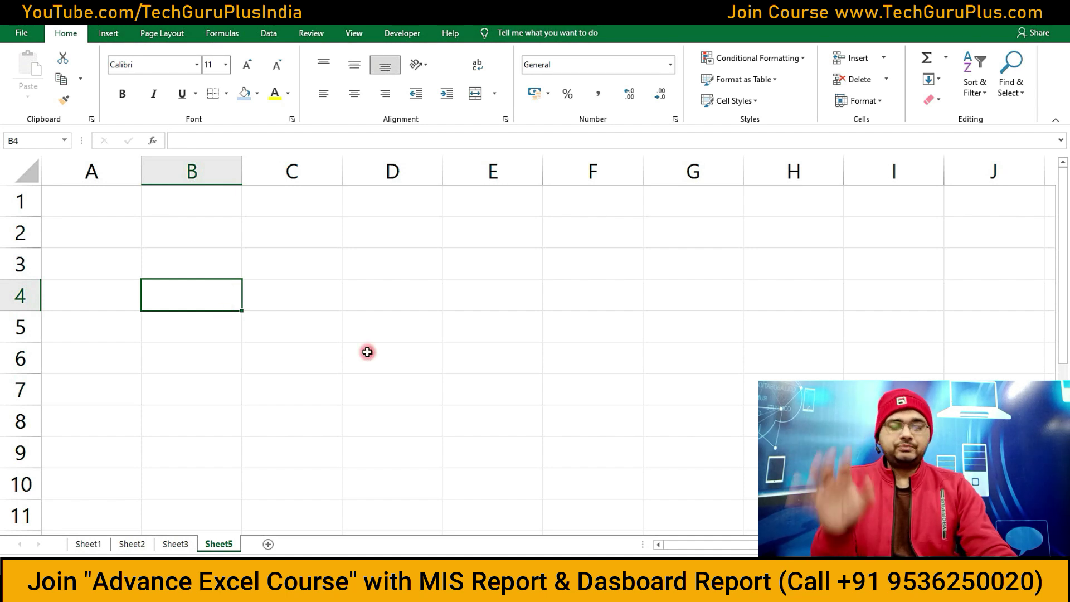
Step: Build =Sheet1!C6+Sheet2!E4+Sheet3!D10 in B4 by picking each cell, giving 98958
text(=)
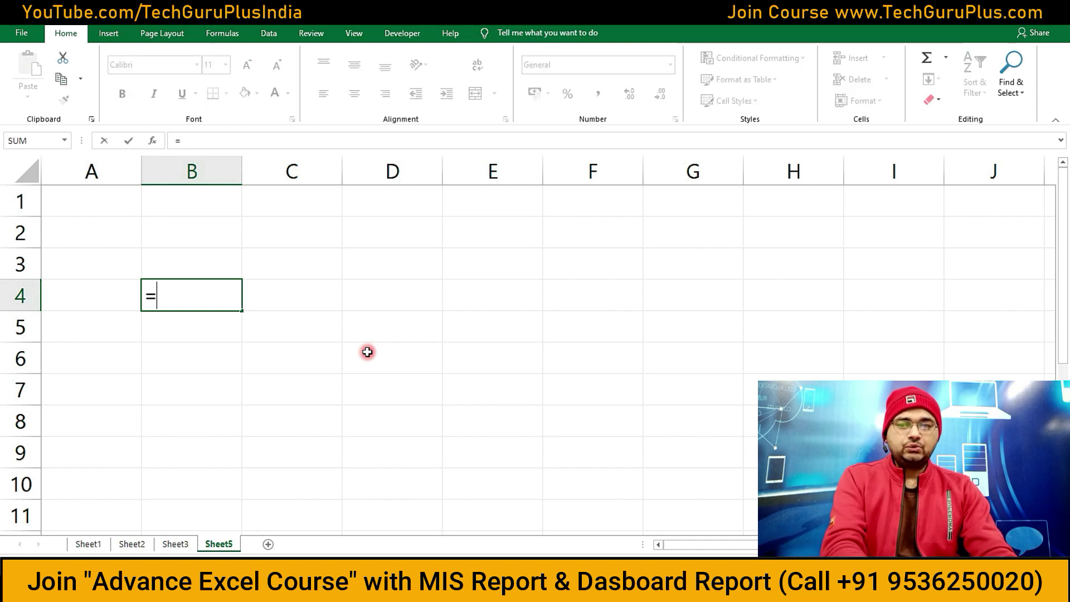
click(93, 546)
click(265, 334)
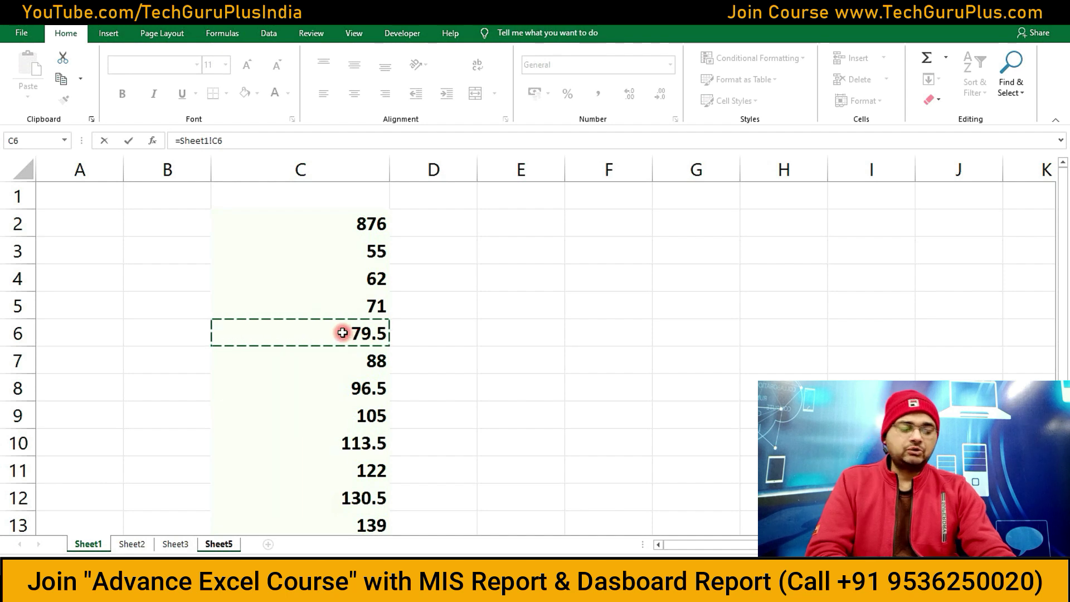
text(+)
click(132, 545)
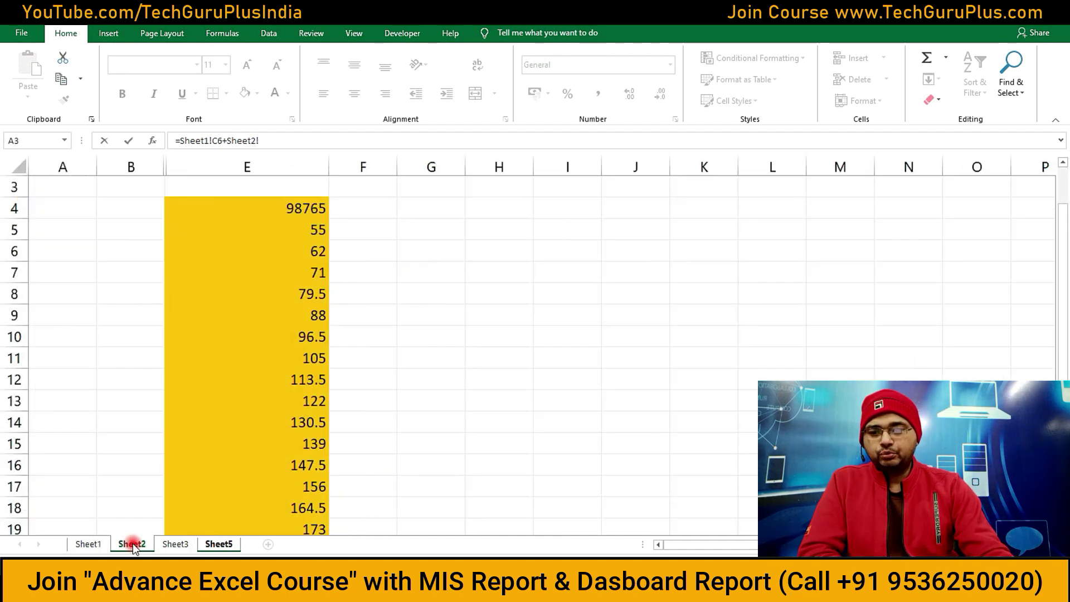
click(288, 209)
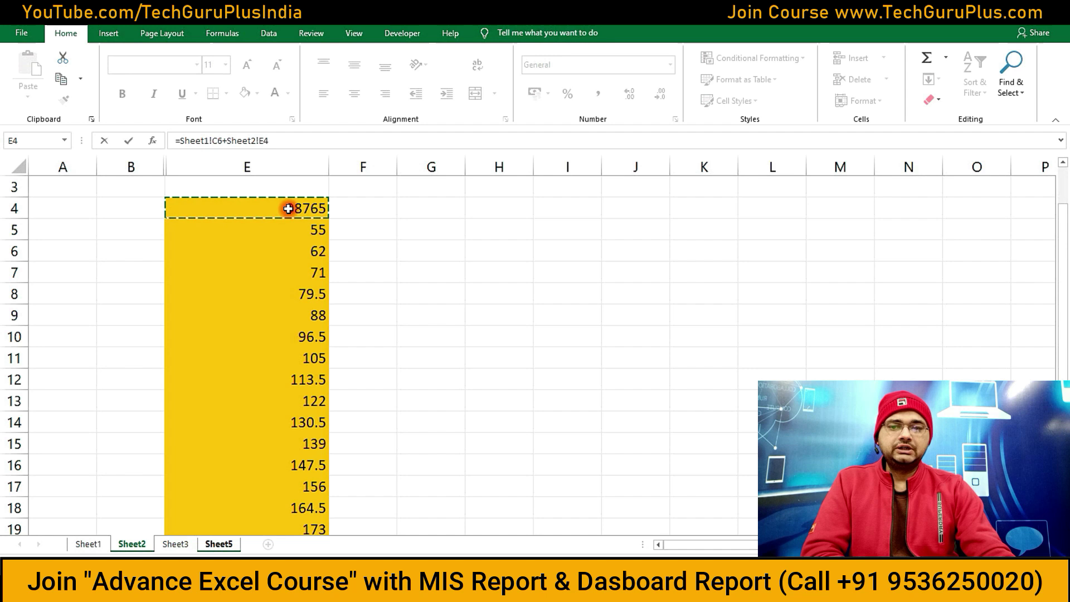
text(+)
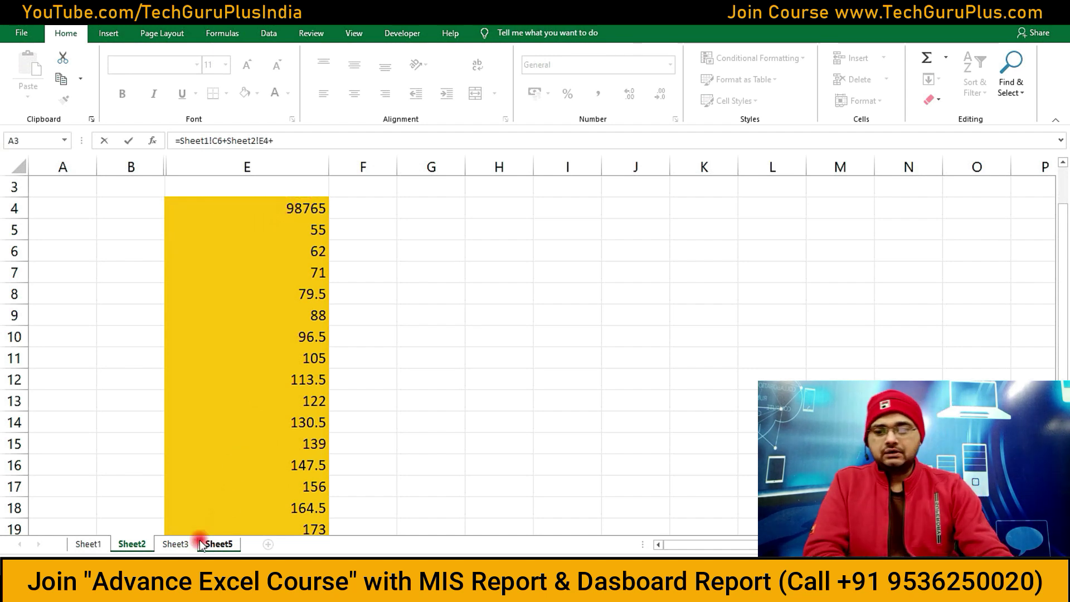
click(174, 544)
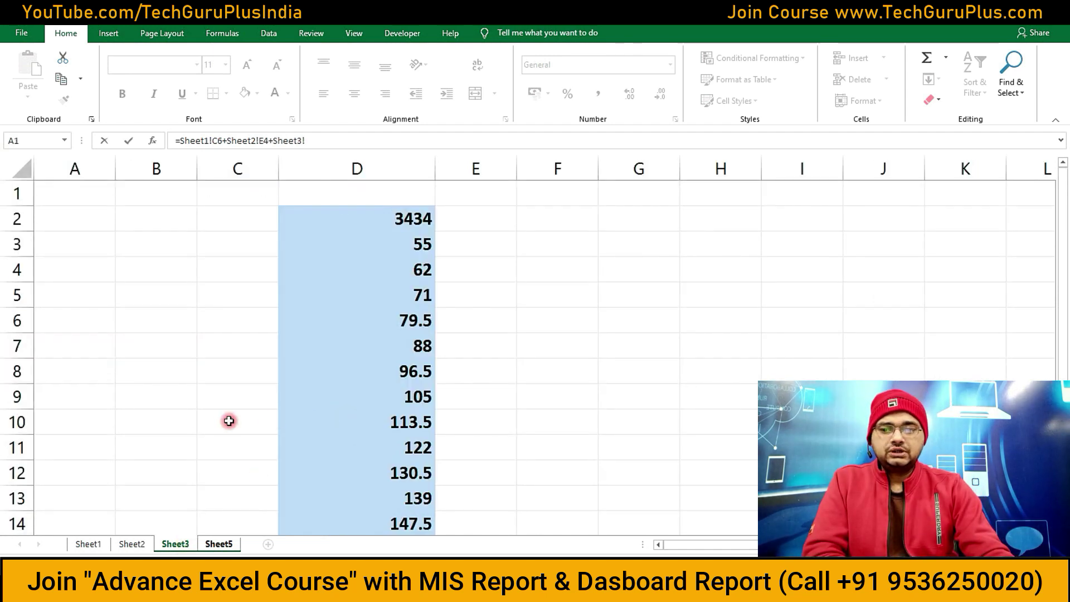
click(359, 425)
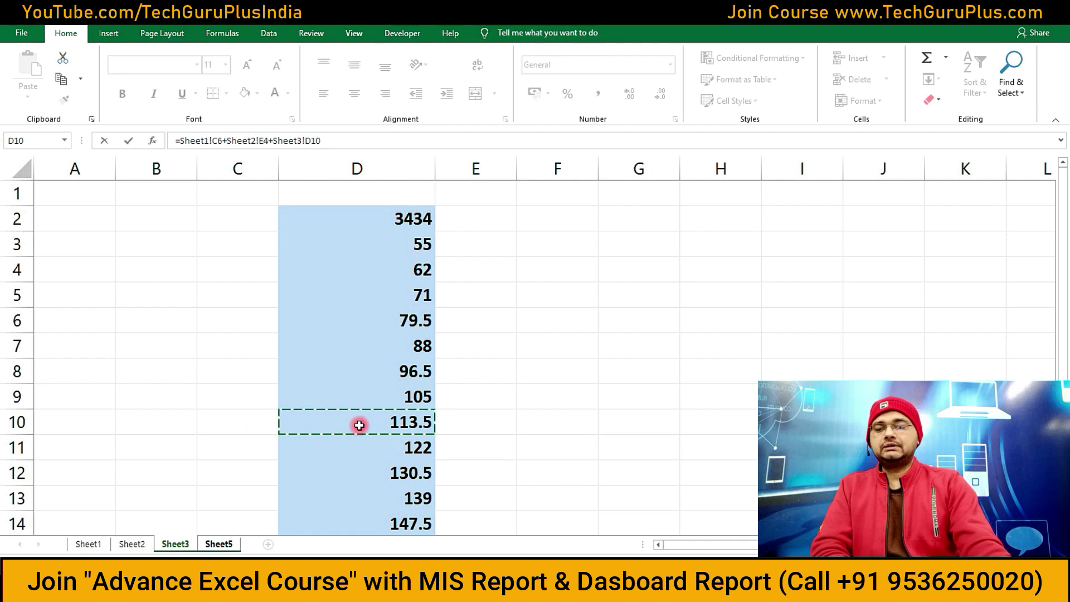
key(Return)
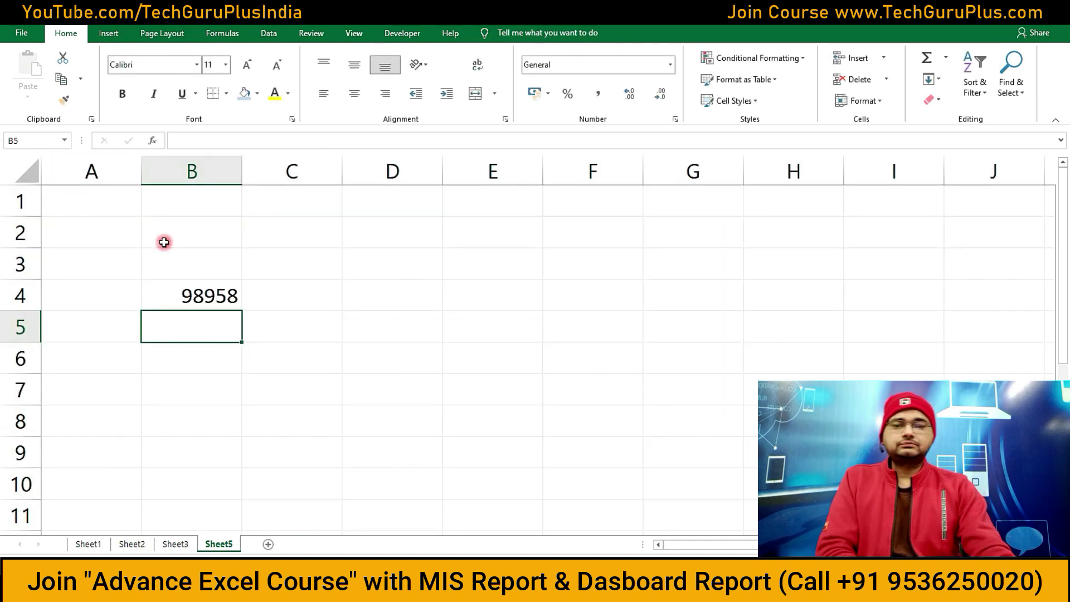
click(185, 296)
double_click(185, 296)
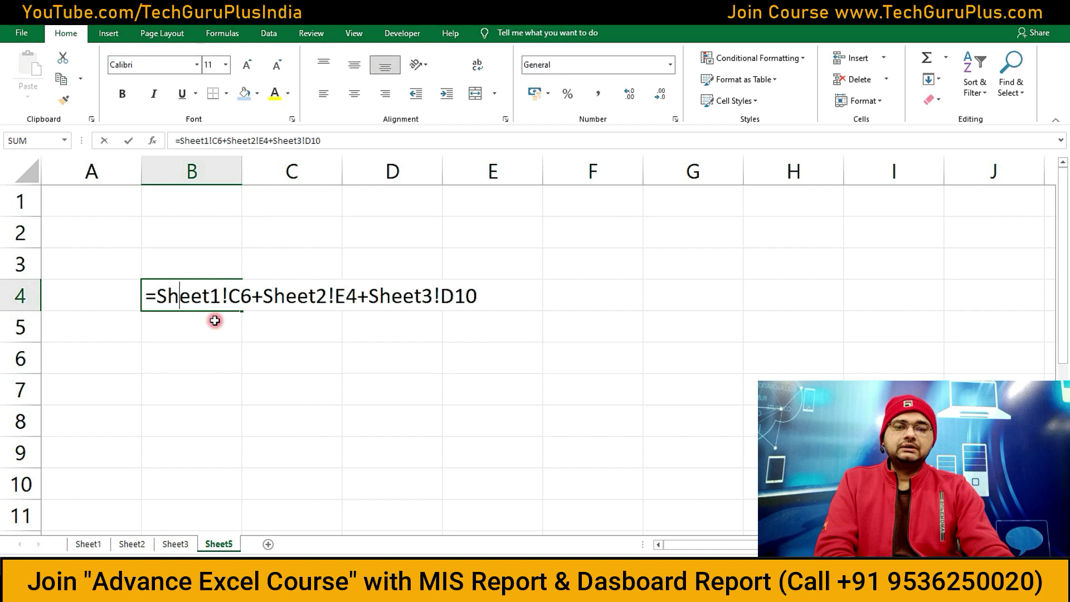
drag(159, 296, 480, 296)
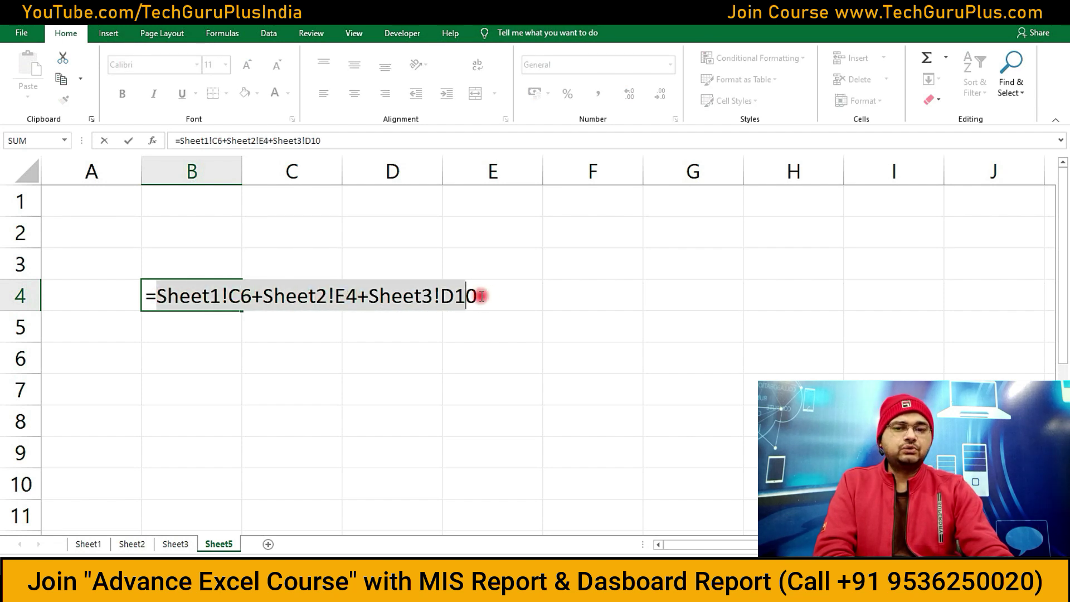
click(371, 292)
key(Escape)
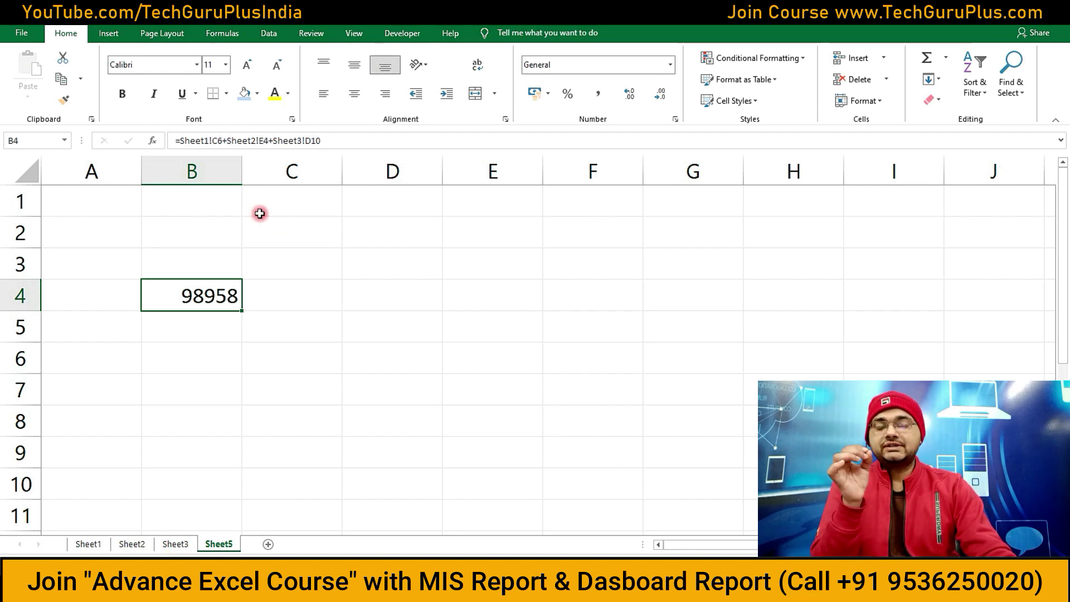
Step: Trace B4's precedents from the Formulas tab, zoom in, and select D2 at the arrow's worksheet icon
click(209, 34)
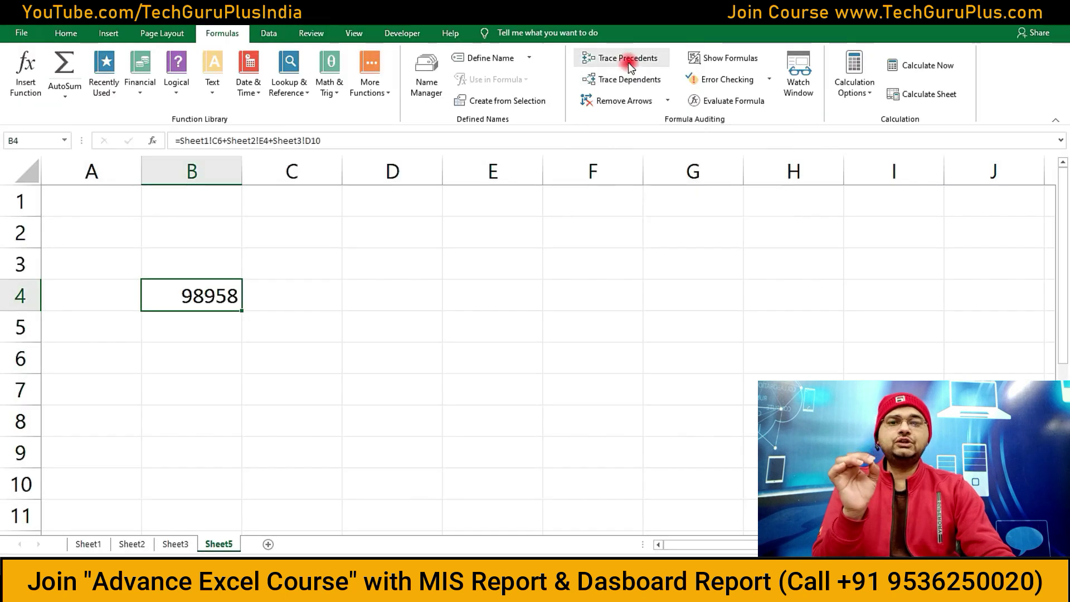
click(627, 63)
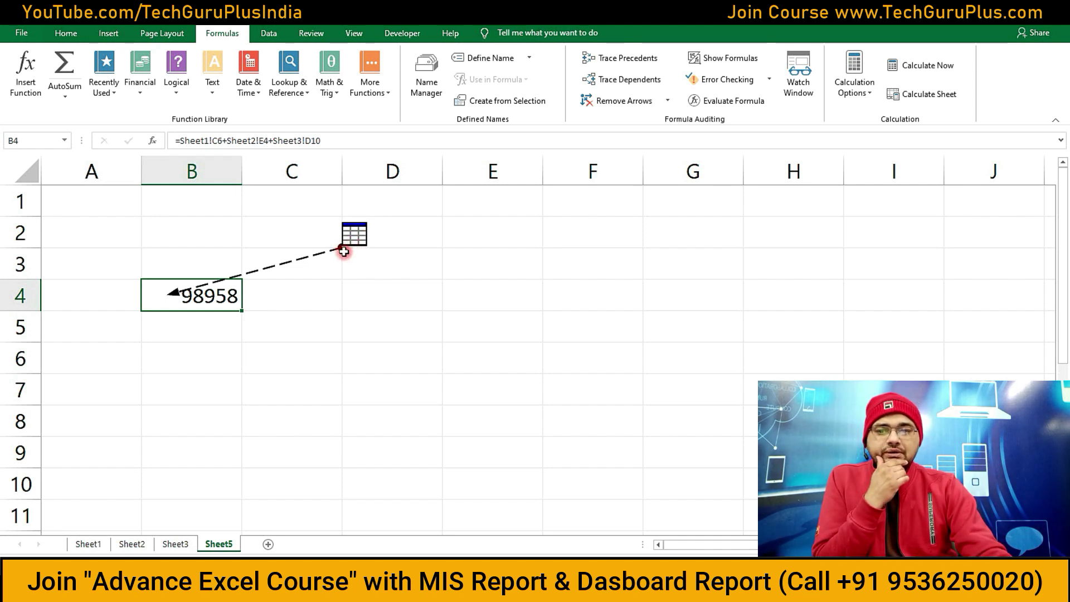
ctrl+scroll(332, 316, up, 2)
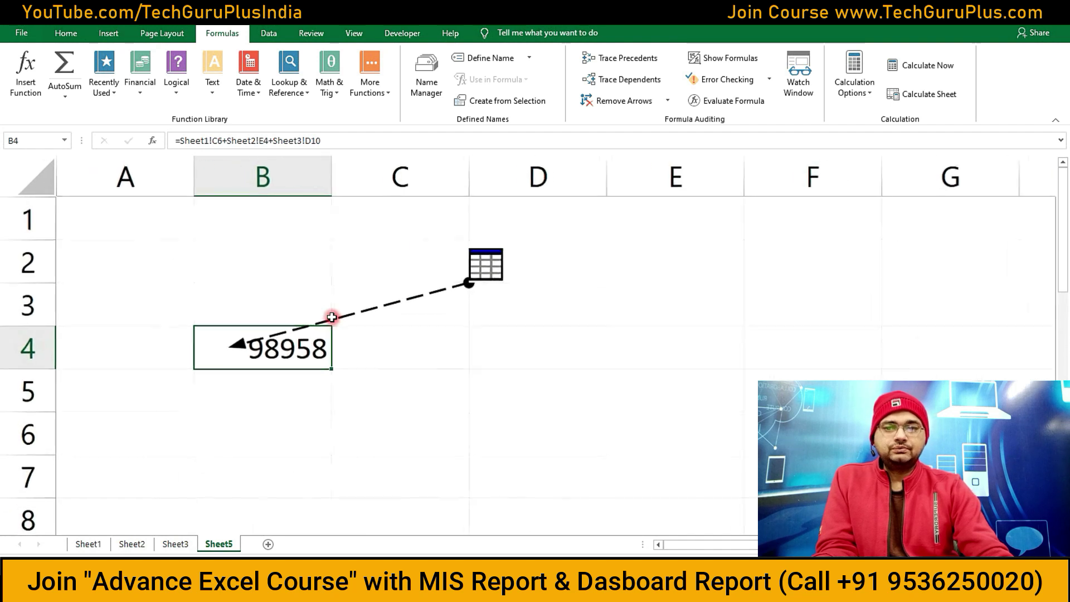
ctrl+scroll(331, 317, up, 1)
ctrl+scroll(331, 317, up, 1)
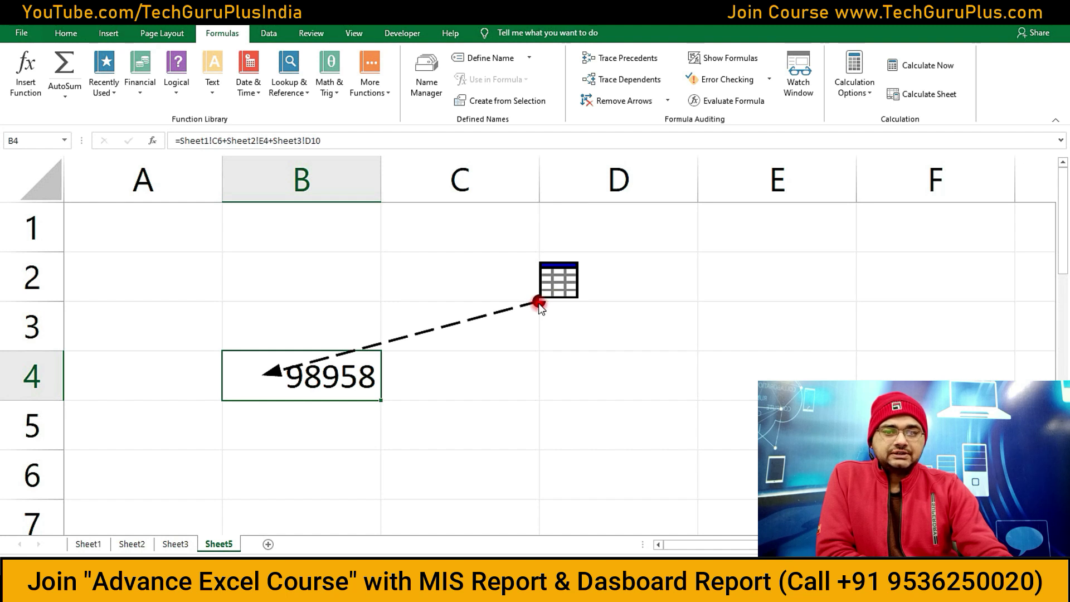
click(560, 280)
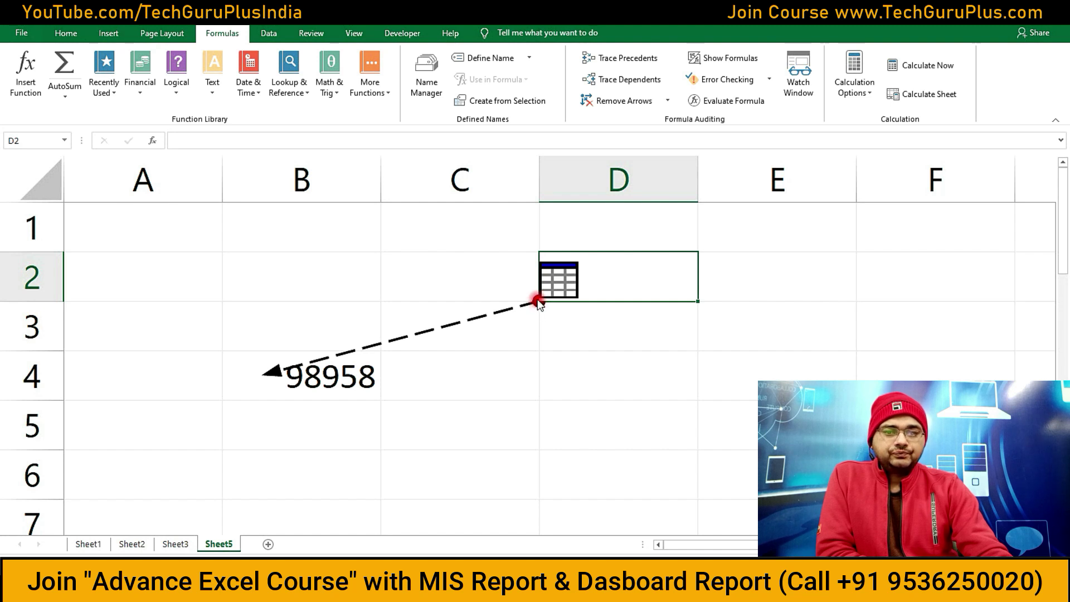
Step: Open B4's precedent Go To list from the tracer arrow and select [Book5]Sheet1!$C$6
double_click(538, 302)
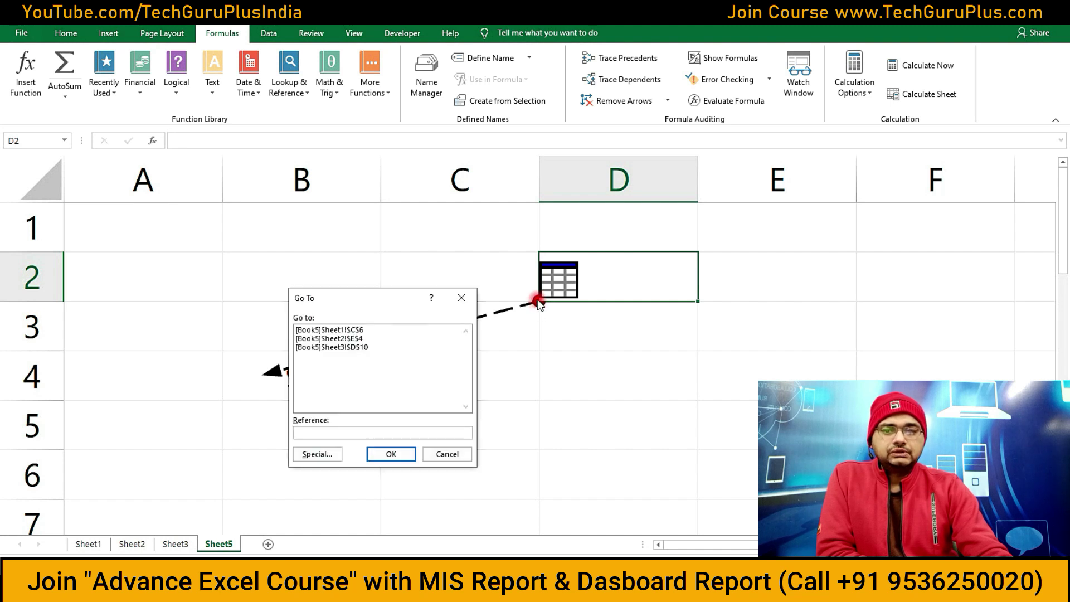
drag(382, 296, 520, 263)
click(493, 290)
click(494, 299)
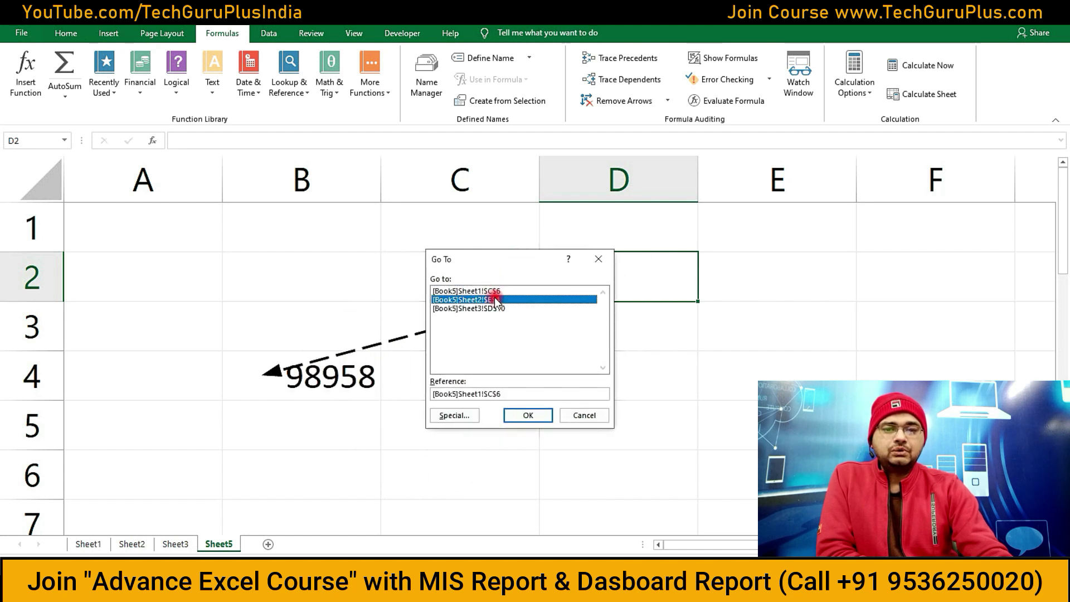
click(494, 309)
click(471, 293)
click(475, 306)
click(478, 291)
Step: Jump to Sheet1 cell C6 and check its value 79.5 without changing it
click(494, 290)
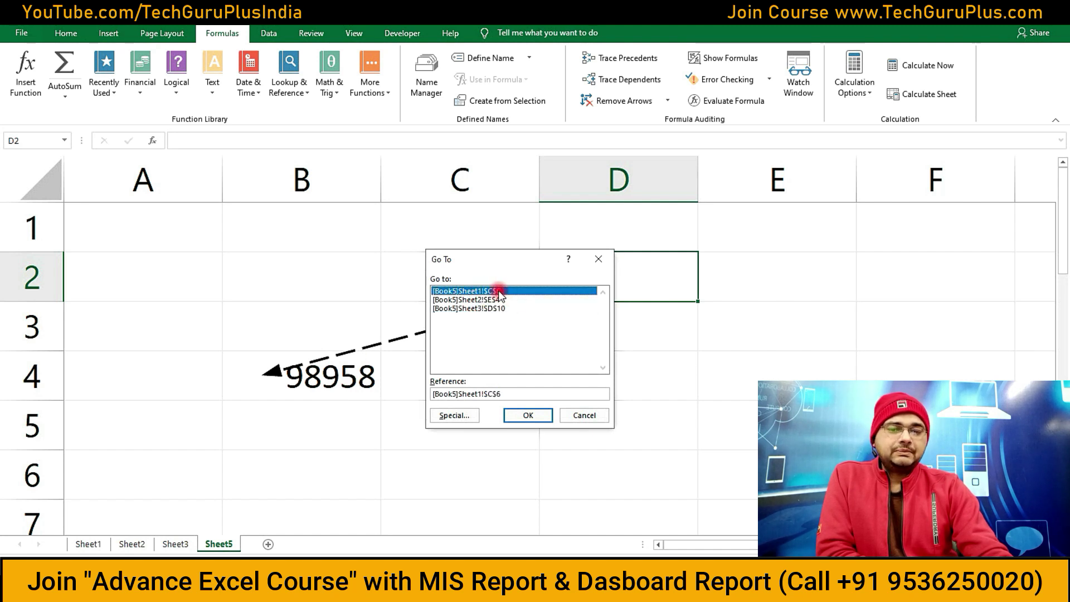
click(529, 415)
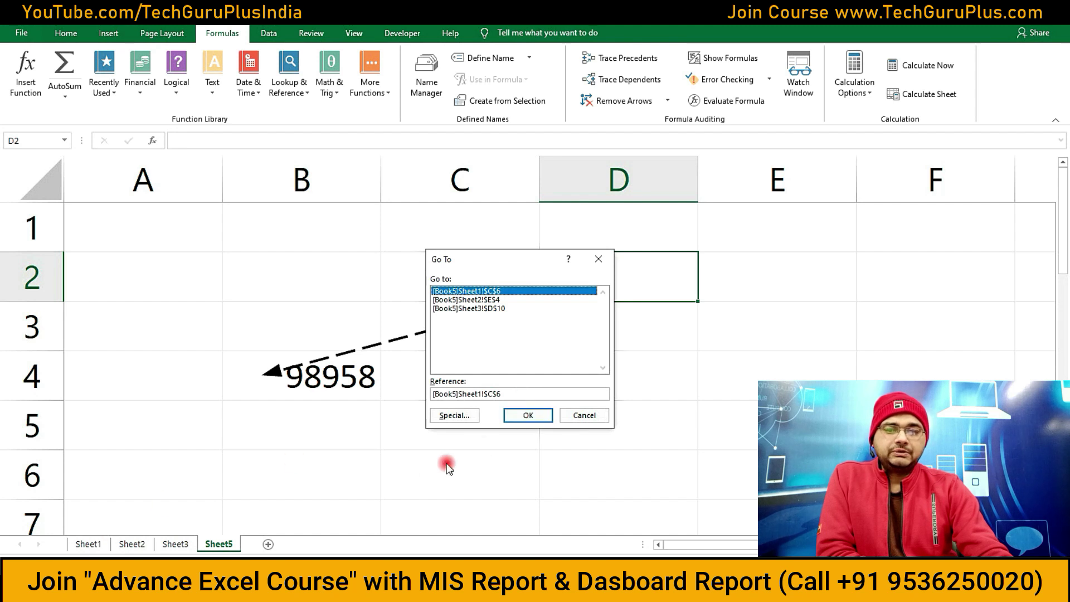
click(527, 415)
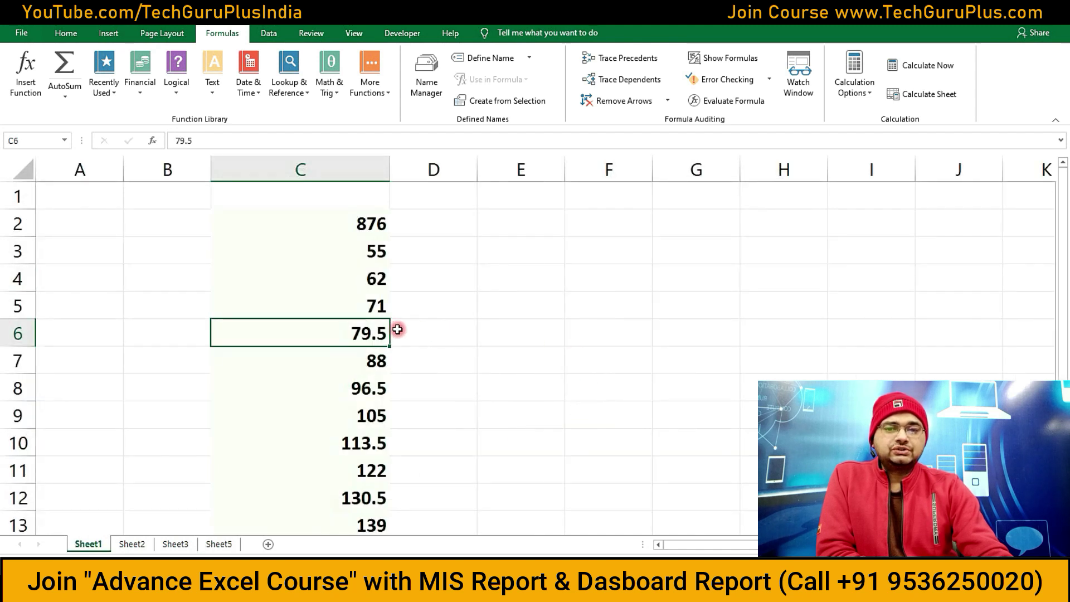
double_click(312, 329)
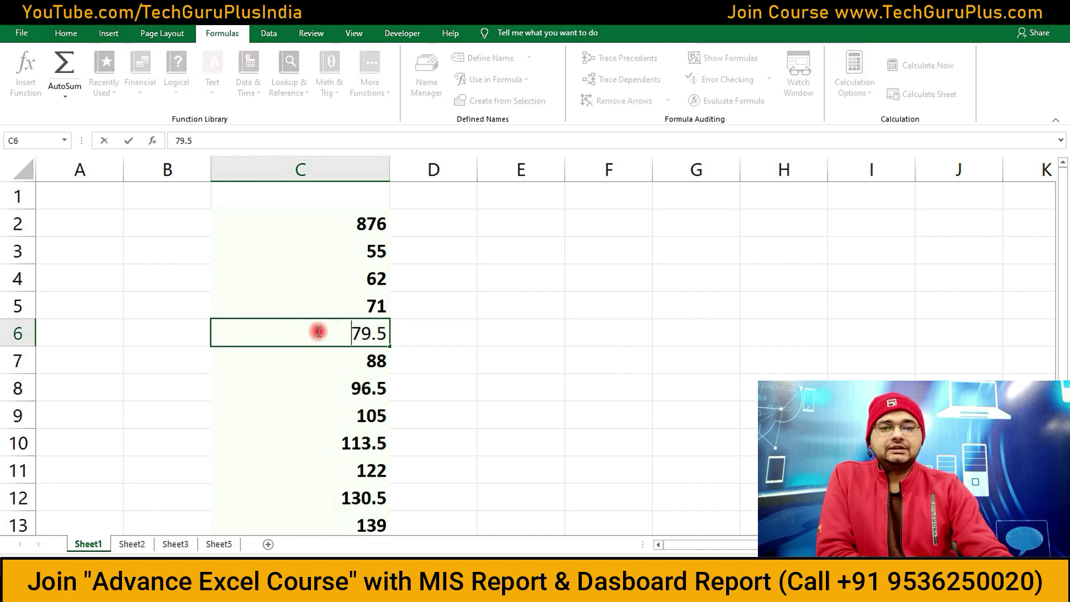
key(Tab)
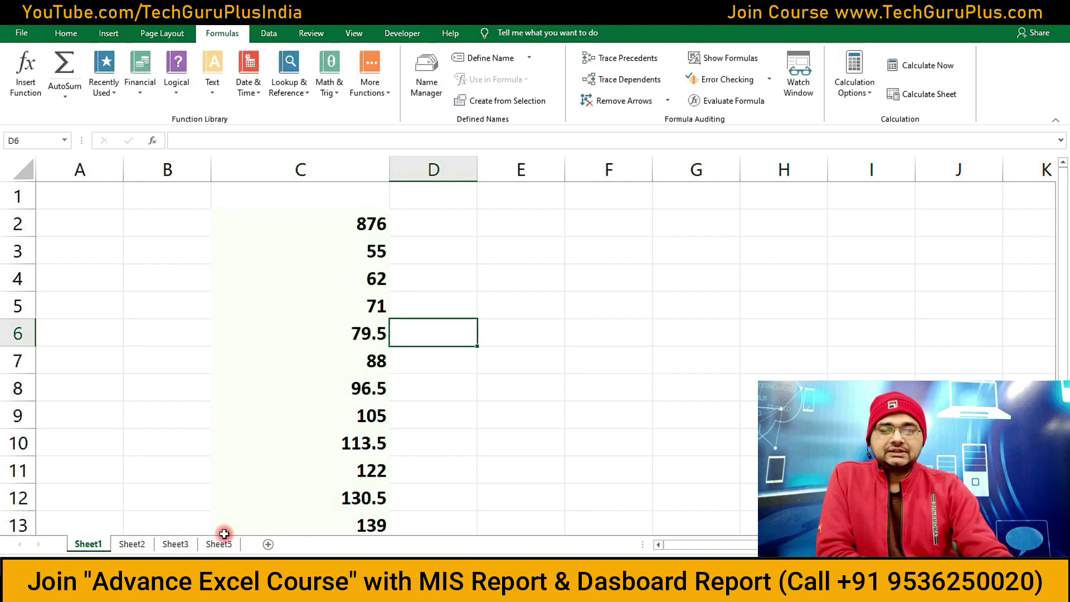
Step: From Sheet5, follow the tracer arrow's Go To list to Sheet2 cell E4 (98765)
click(220, 544)
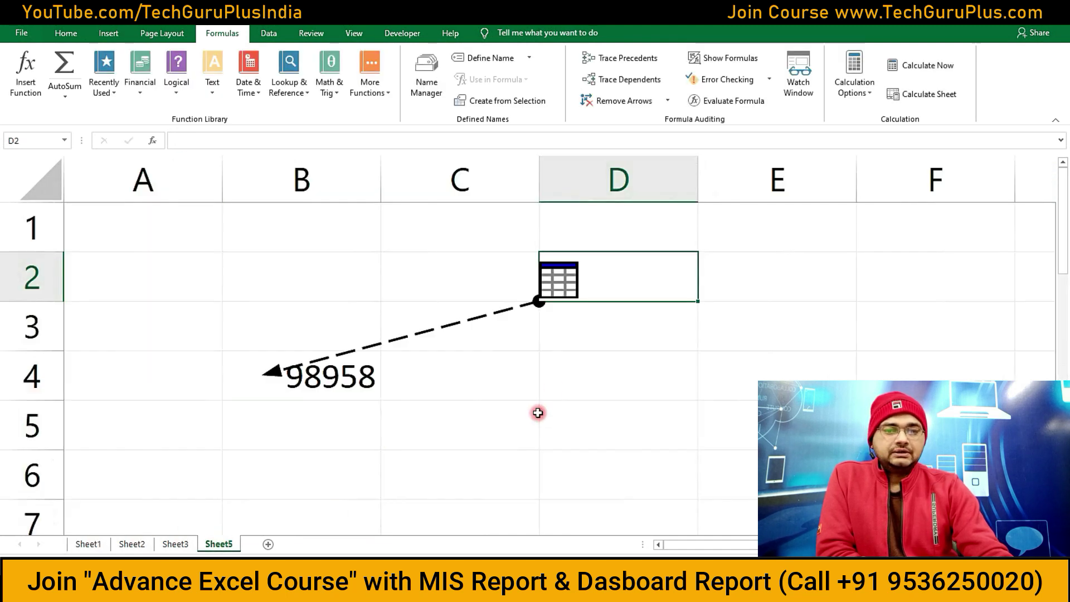
double_click(540, 305)
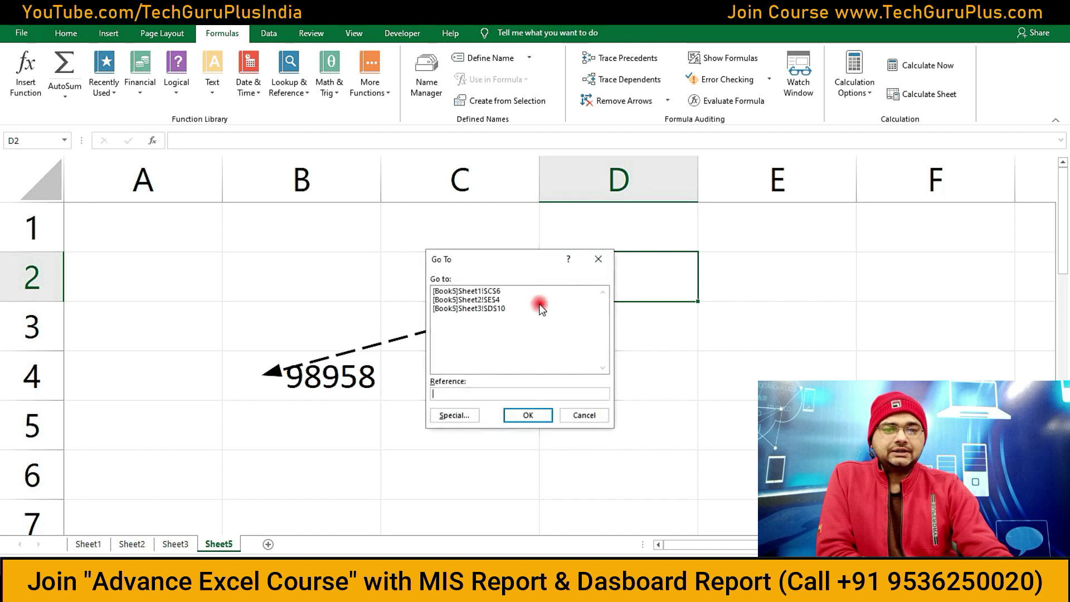
click(495, 299)
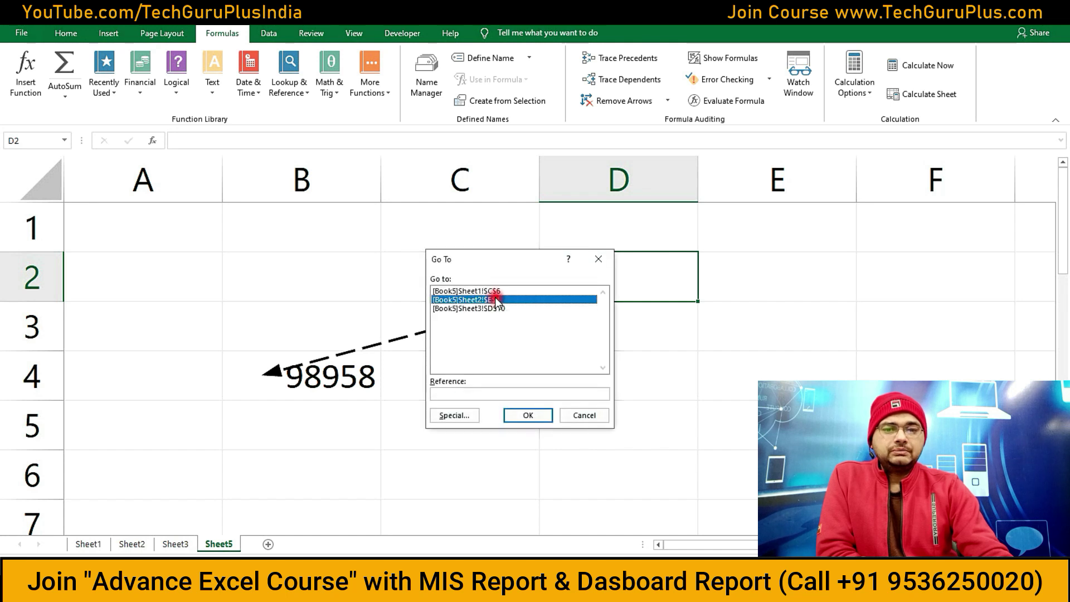
click(528, 415)
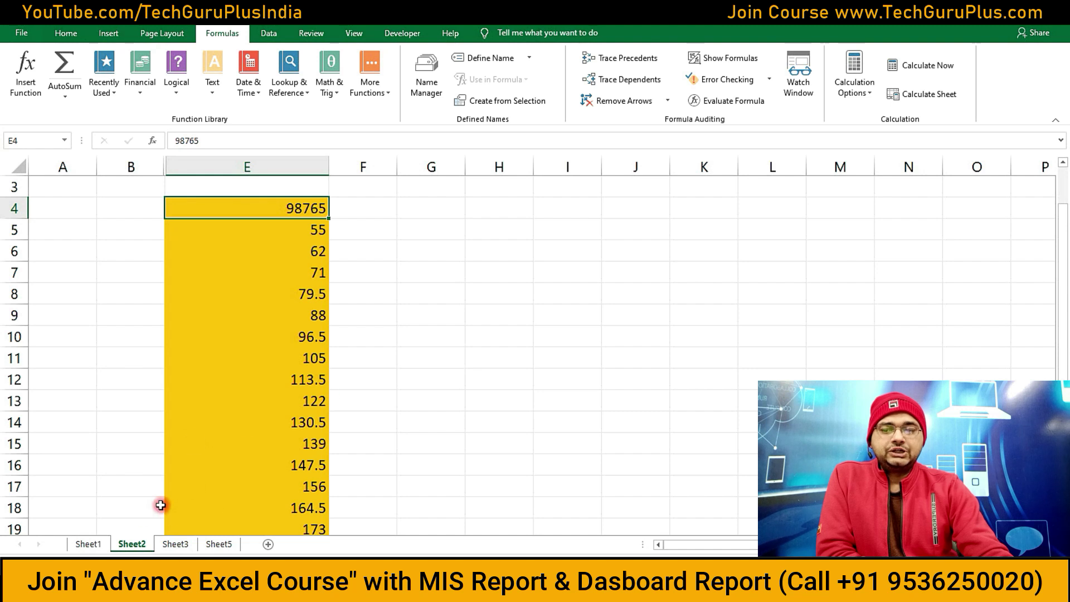
Step: Return to Sheet5, jump to Sheet3 cell D10 (113.5), then come back to Sheet5
click(233, 544)
double_click(538, 304)
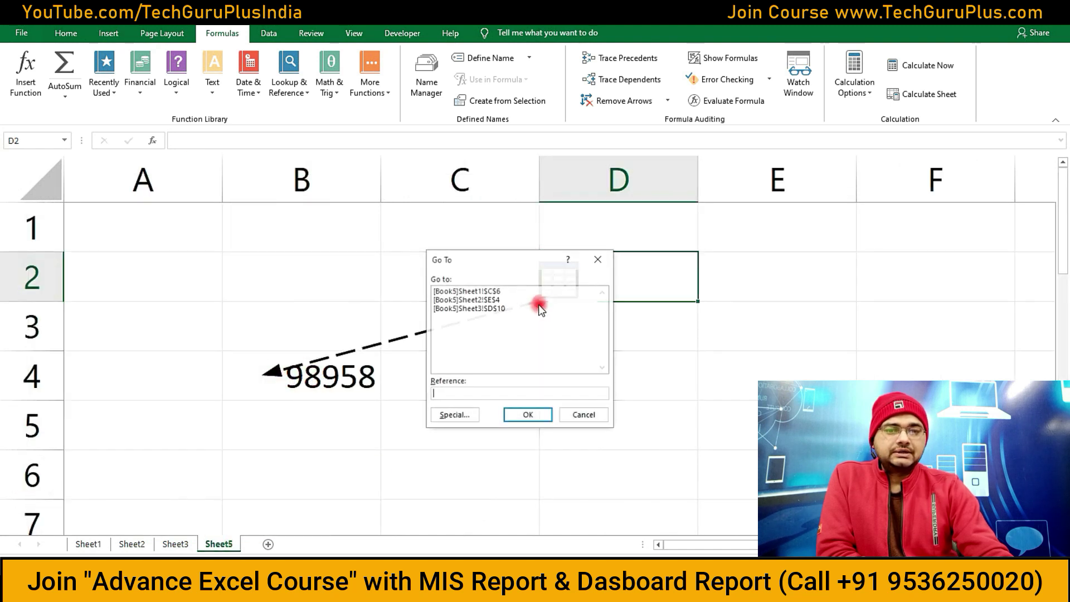
click(502, 309)
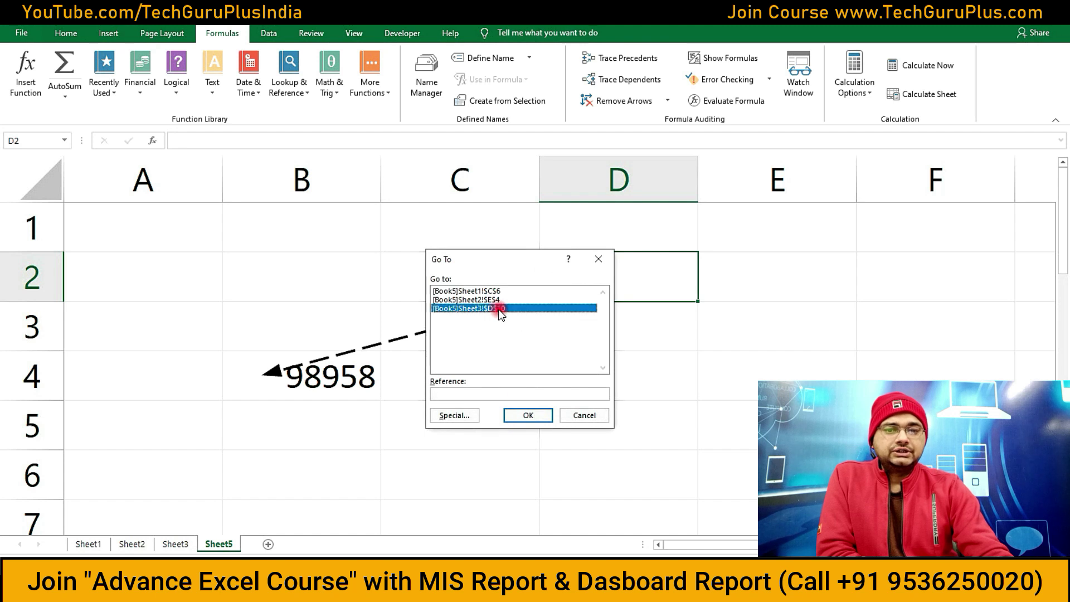
click(528, 416)
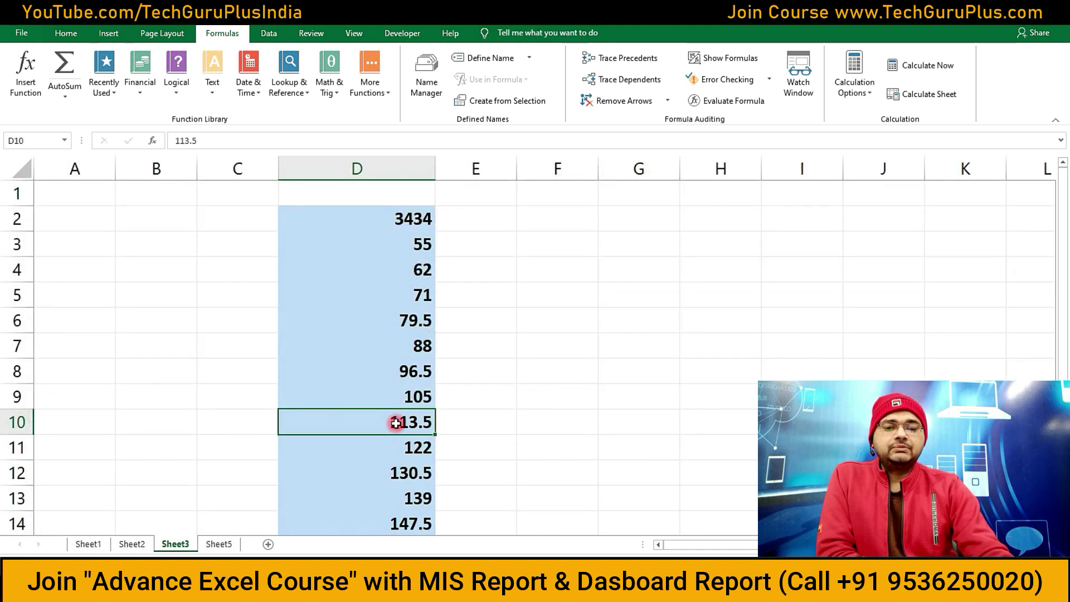
click(230, 544)
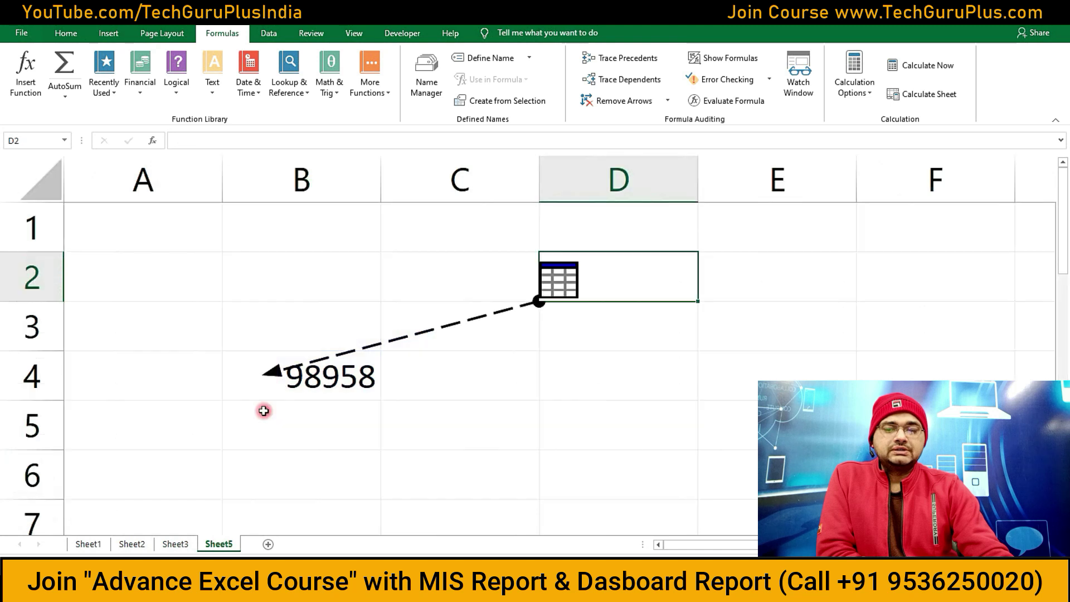
click(295, 380)
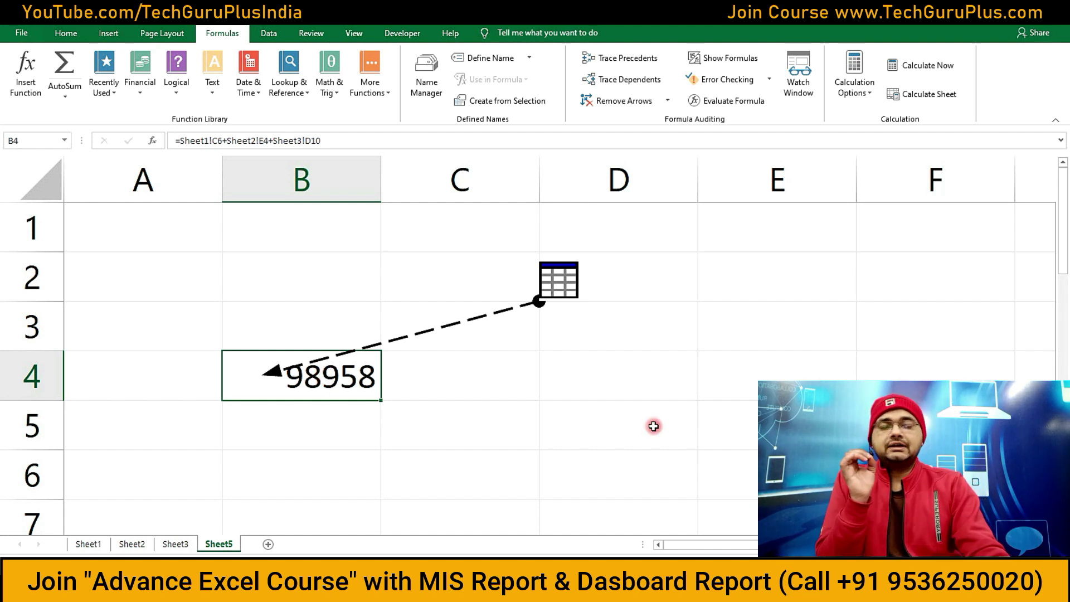
double_click(291, 377)
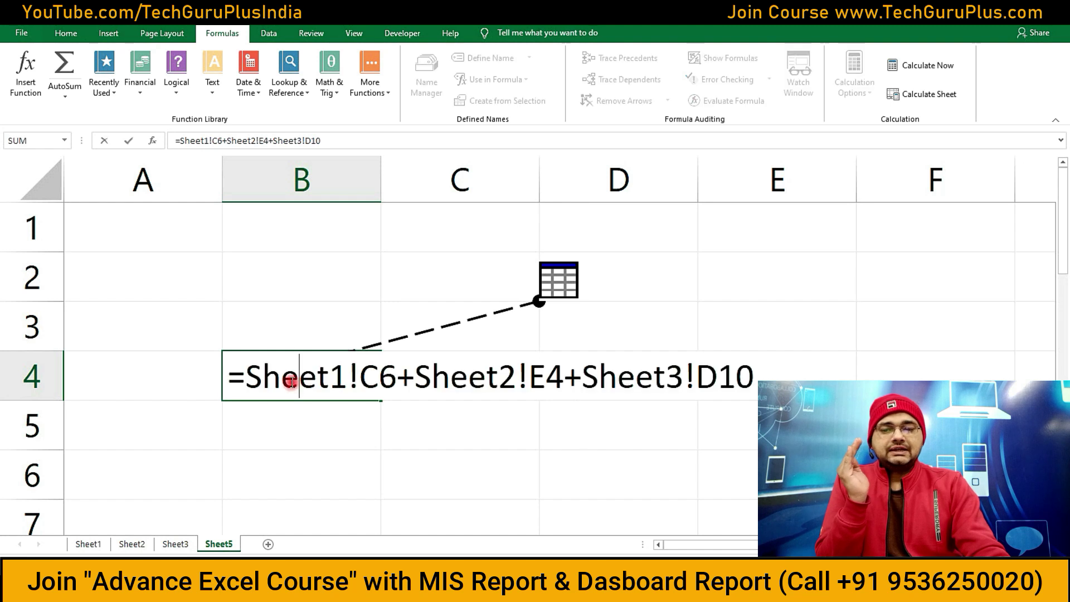
drag(246, 378, 740, 386)
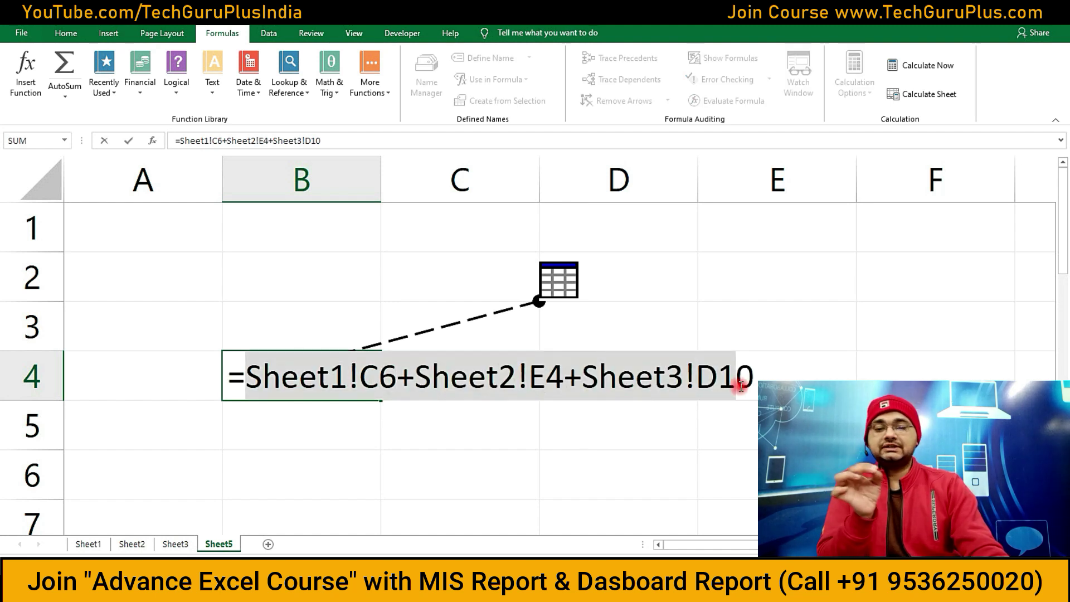
click(575, 367)
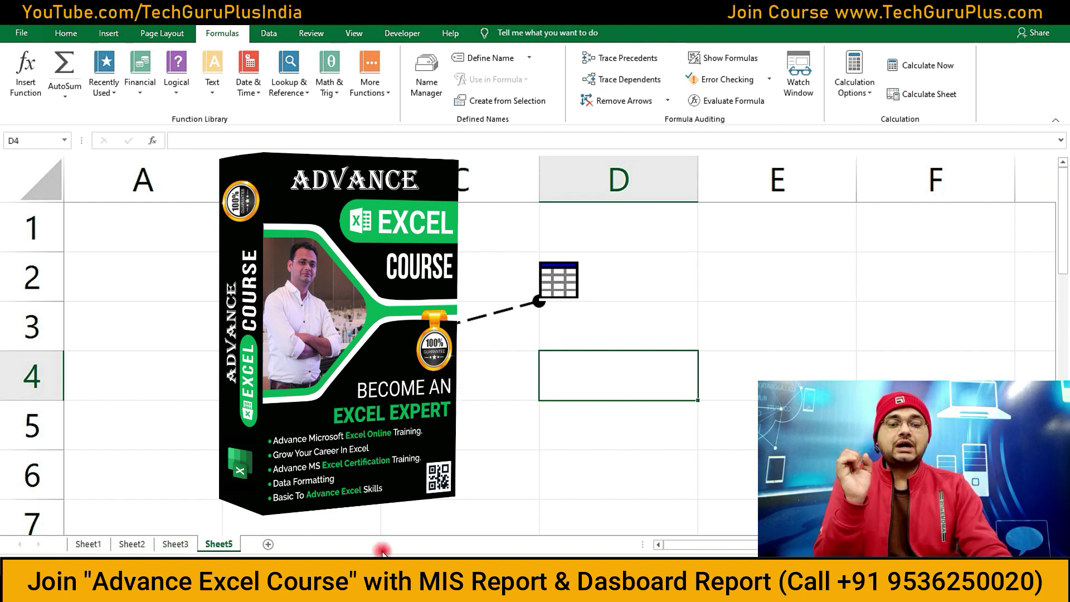
Step: Switch to the TechGuruPlus.com course page in Chrome and scroll through it
click(200, 538)
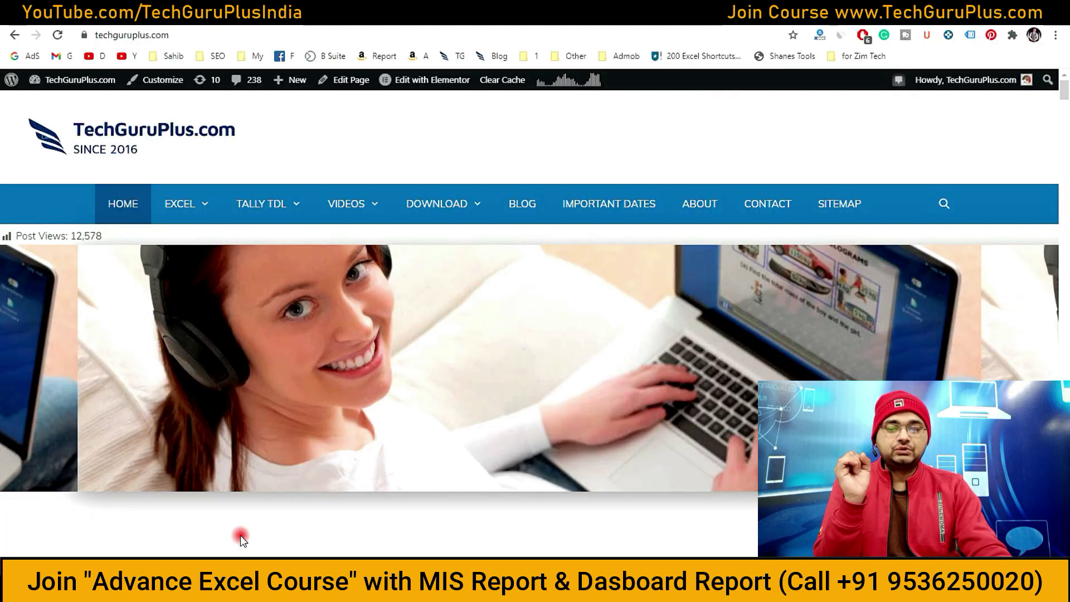
scroll(374, 507, down, 5)
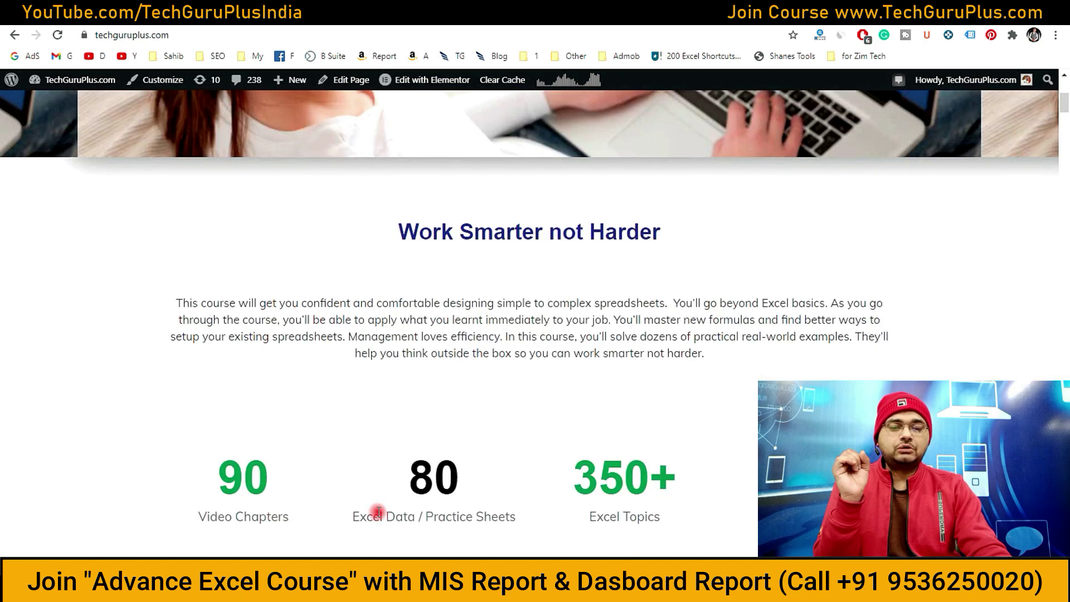
scroll(379, 501, down, 5)
scroll(446, 493, down, 5)
scroll(480, 490, up, 2)
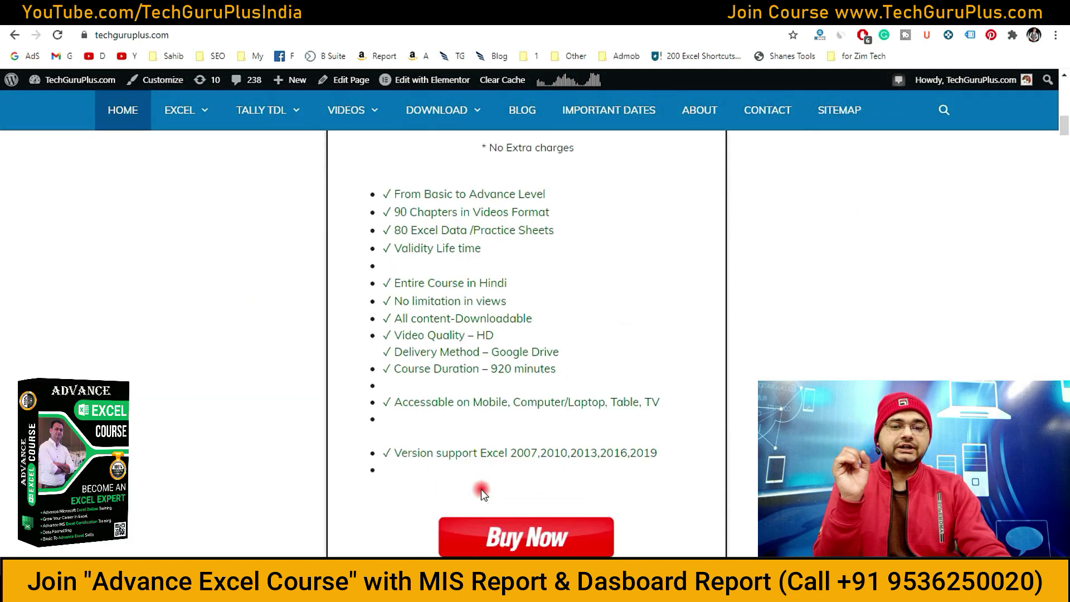
scroll(502, 423, up, 4)
drag(549, 323, 650, 325)
scroll(613, 379, down, 5)
scroll(604, 405, down, 5)
scroll(604, 404, up, 6)
scroll(604, 405, up, 6)
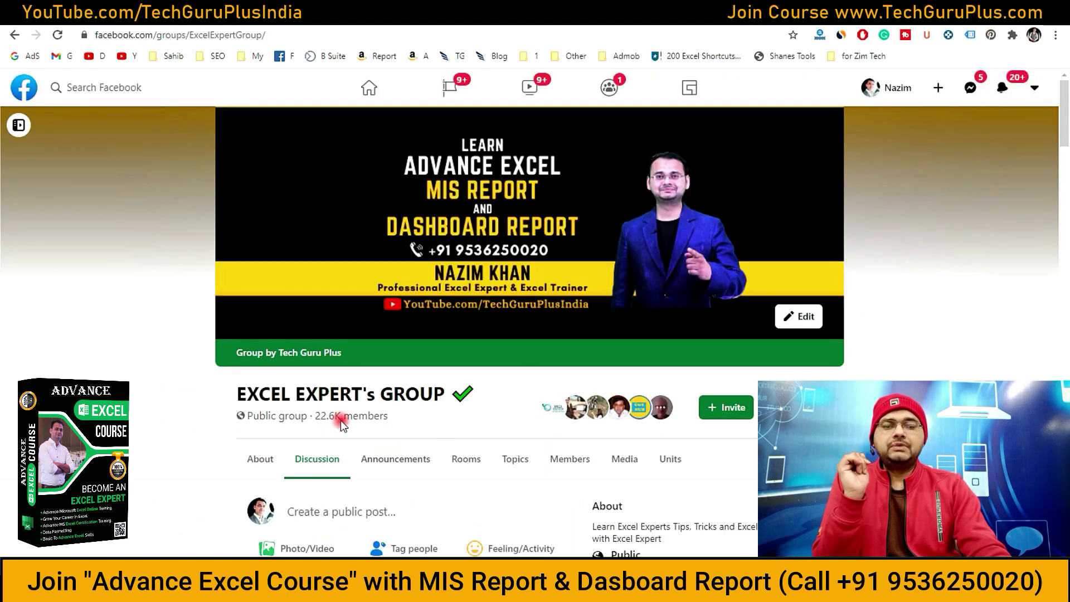
Step: Highlight the EXCEL EXPERT's GROUP title, then clear the highlight
drag(237, 393, 440, 395)
click(462, 417)
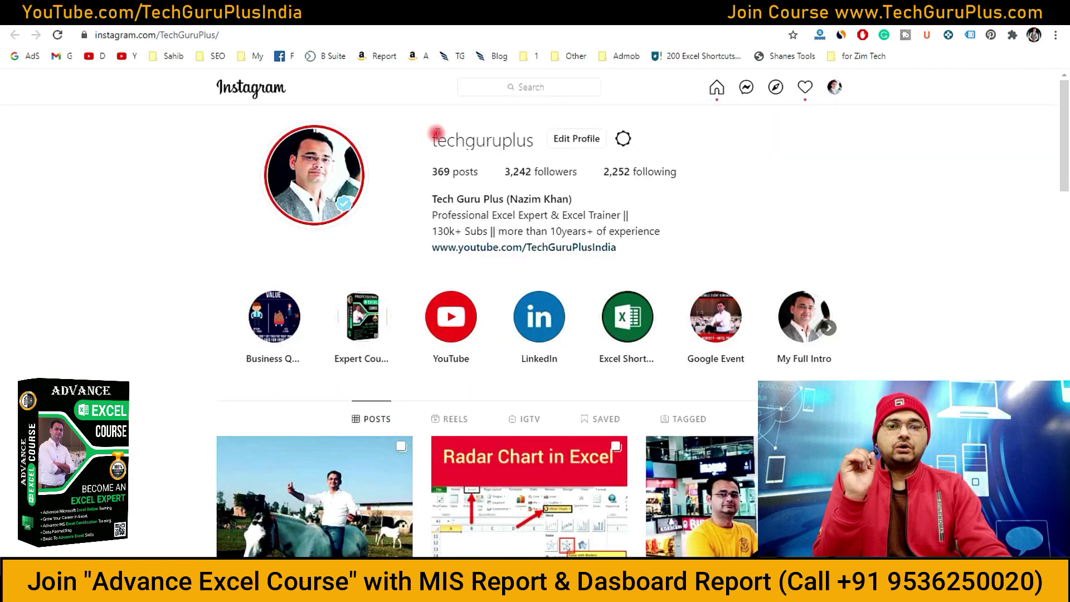
drag(517, 158, 539, 137)
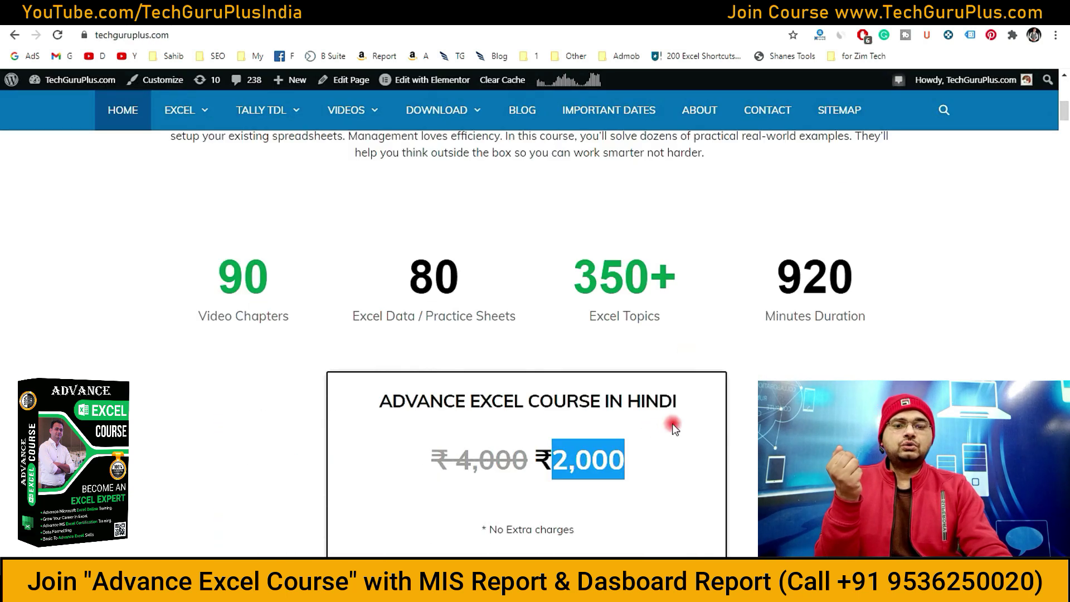
scroll(691, 405, up, 10)
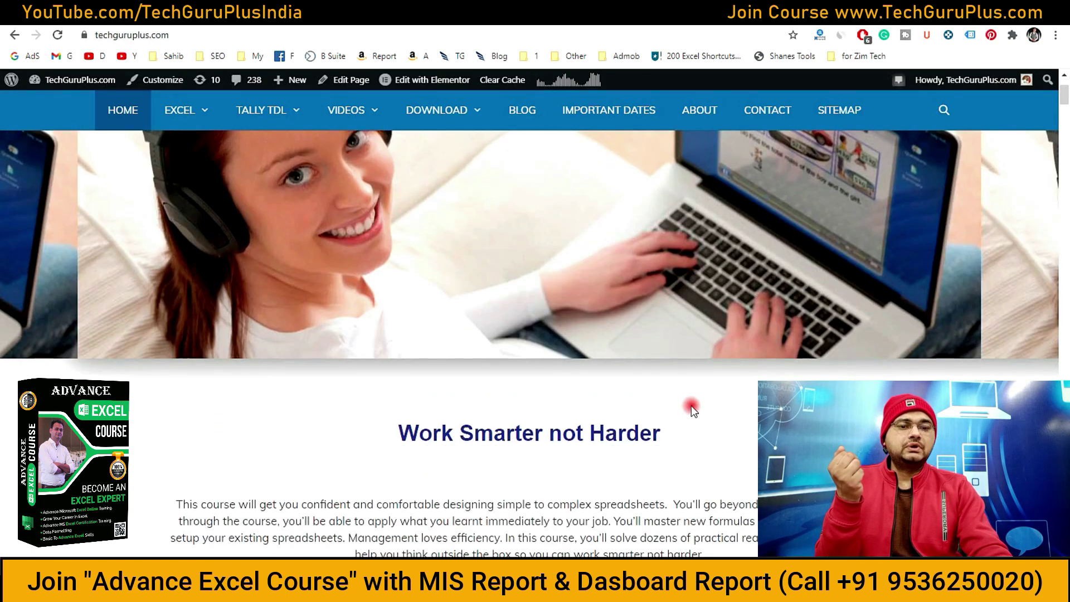